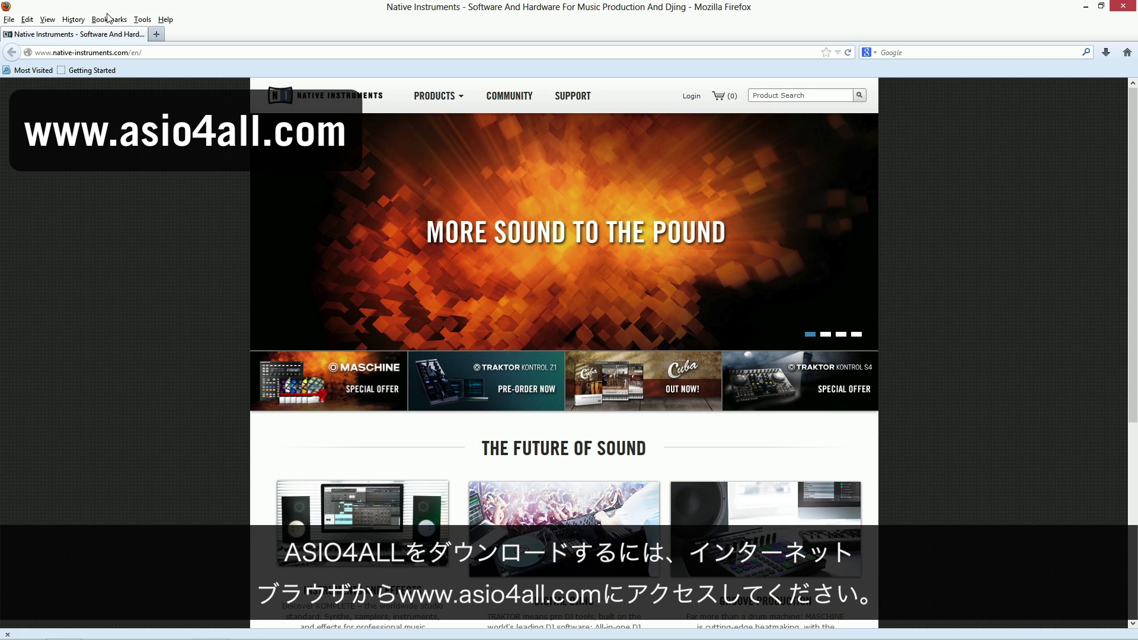
{"action": "left_click", "coordinate": [161, 52]}
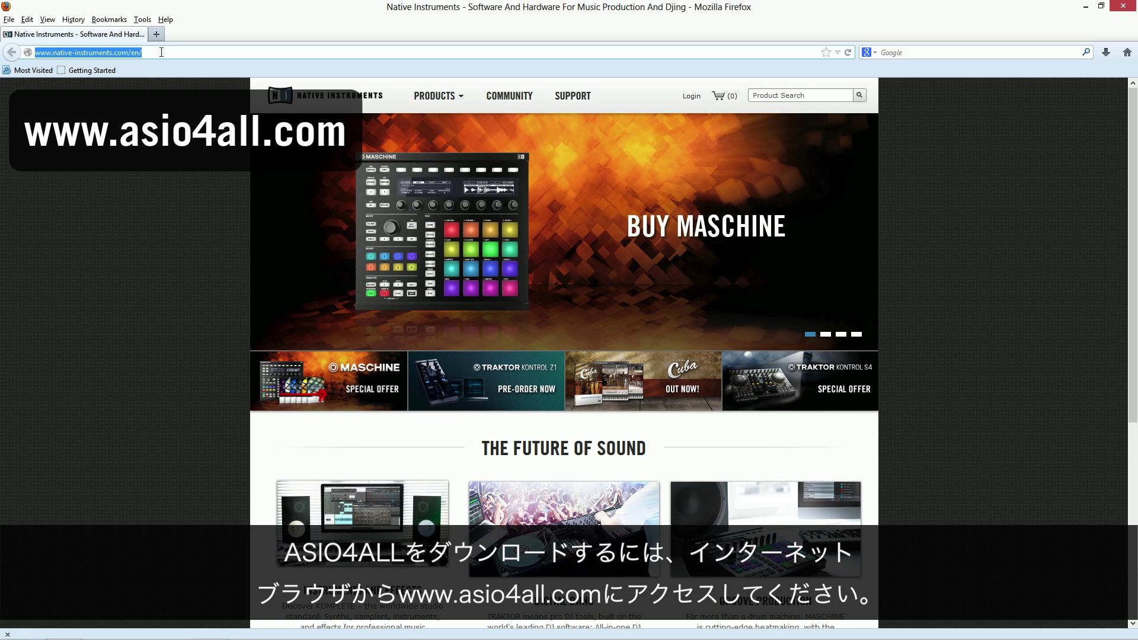
{"action": "type", "text": "www.asio"}
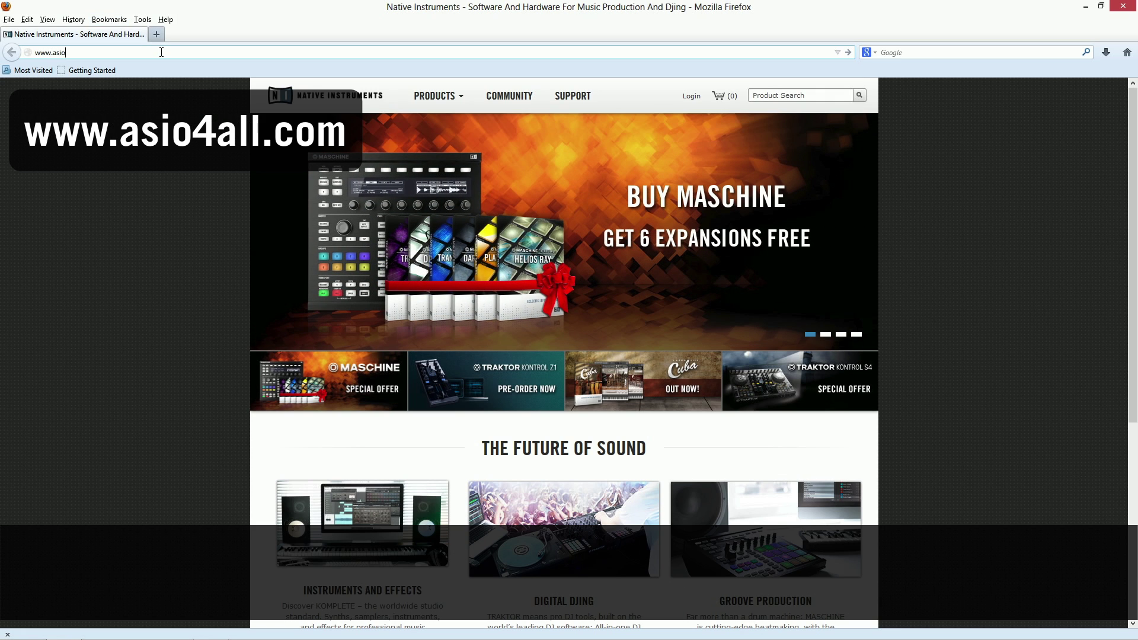
{"action": "type", "text": "4all.com"}
{"action": "key", "text": "Return"}
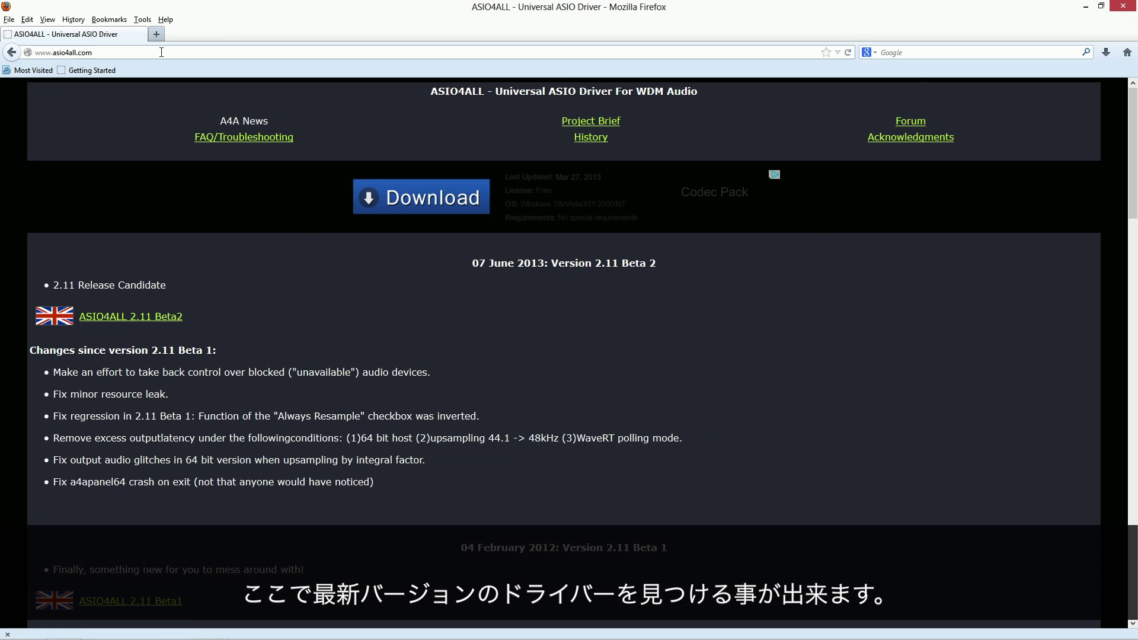
{"action": "scroll", "coordinate": [347, 418], "scroll_direction": "down", "scroll_amount": 10}
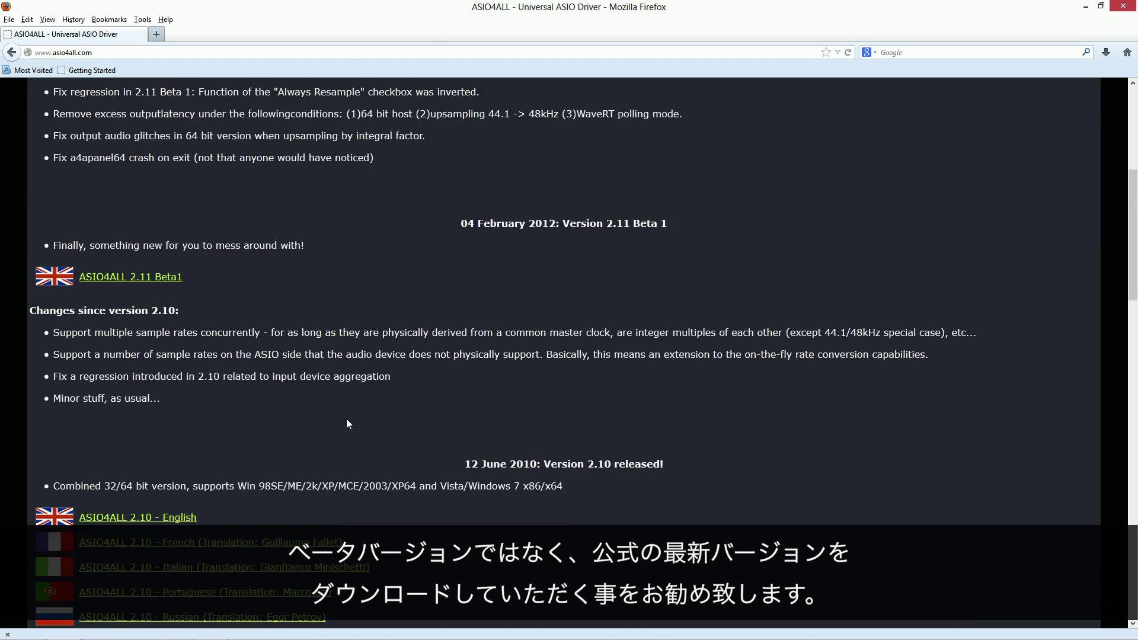
{"action": "scroll", "coordinate": [348, 422], "scroll_direction": "down", "scroll_amount": 3}
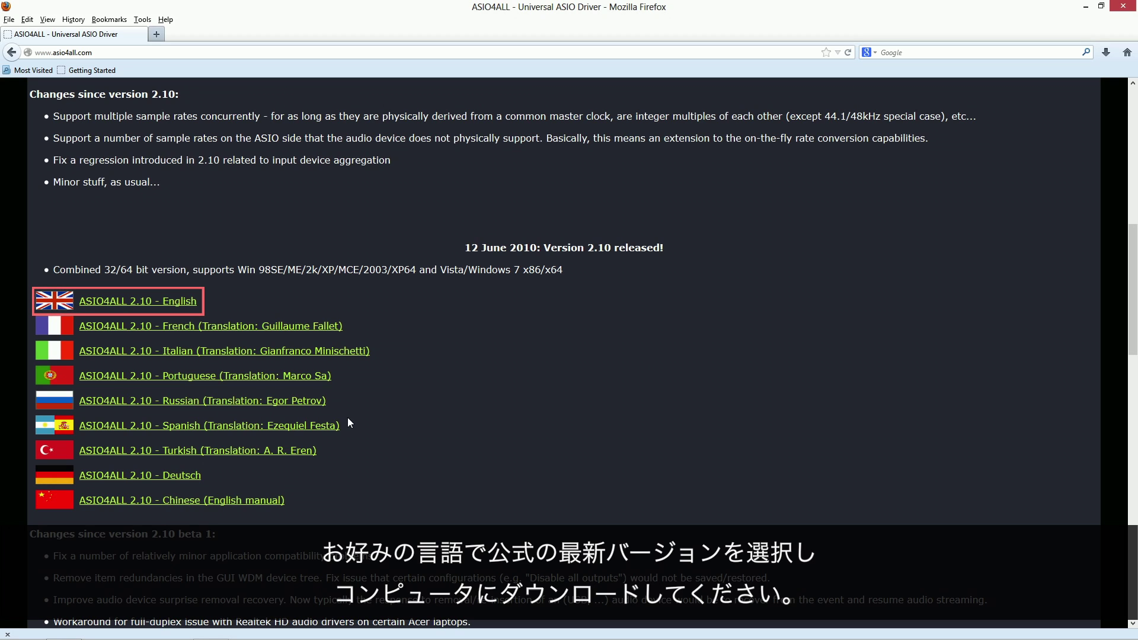
- Save the English ASIO4ALL 2.10 installer to the Desktop
{"action": "left_click", "coordinate": [189, 304]}
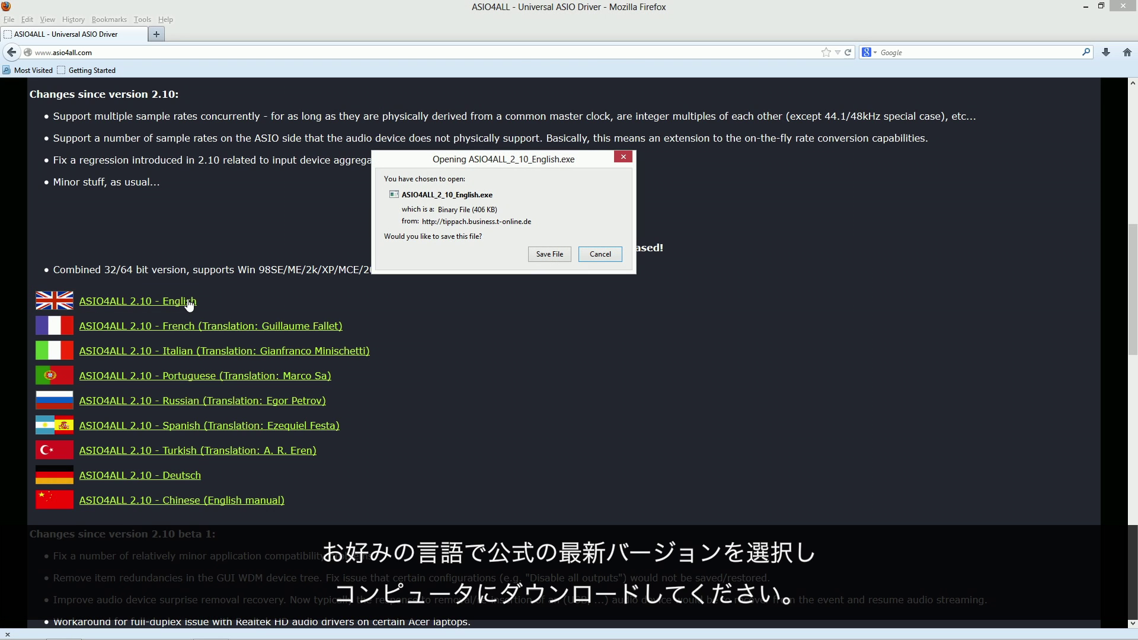
{"action": "left_click", "coordinate": [539, 255]}
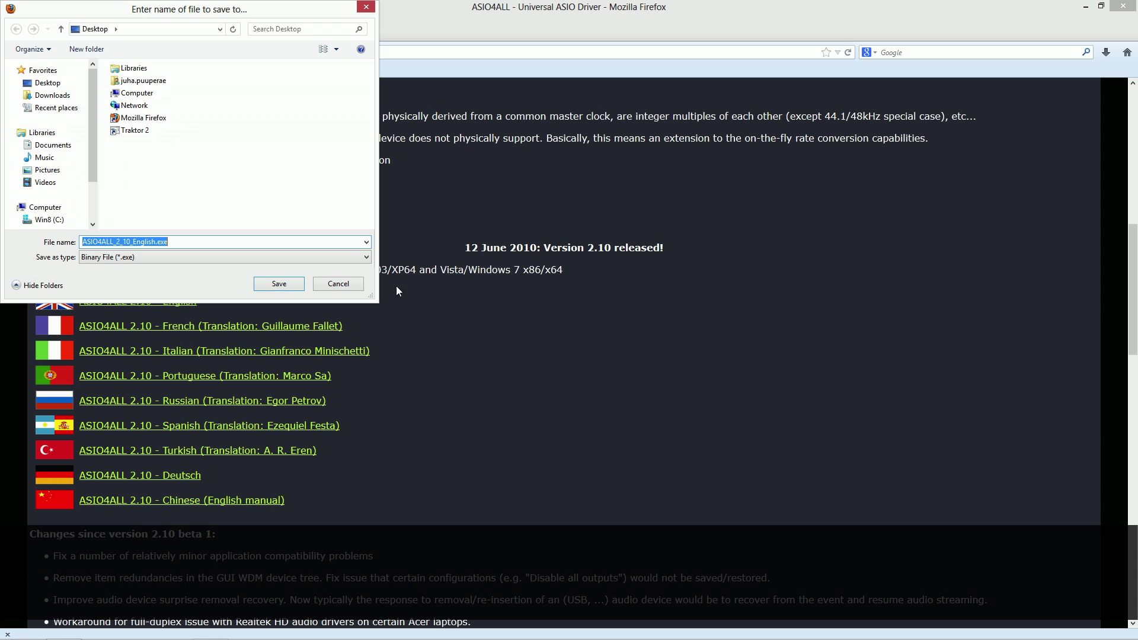
{"action": "left_click", "coordinate": [278, 284]}
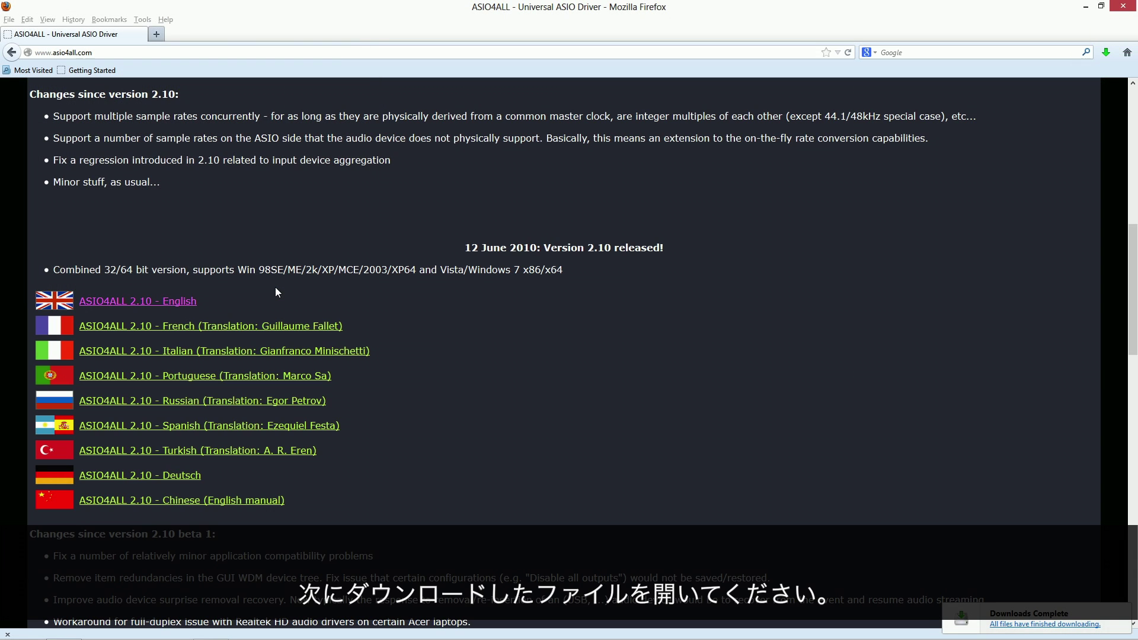
{"action": "left_click", "coordinate": [8, 19]}
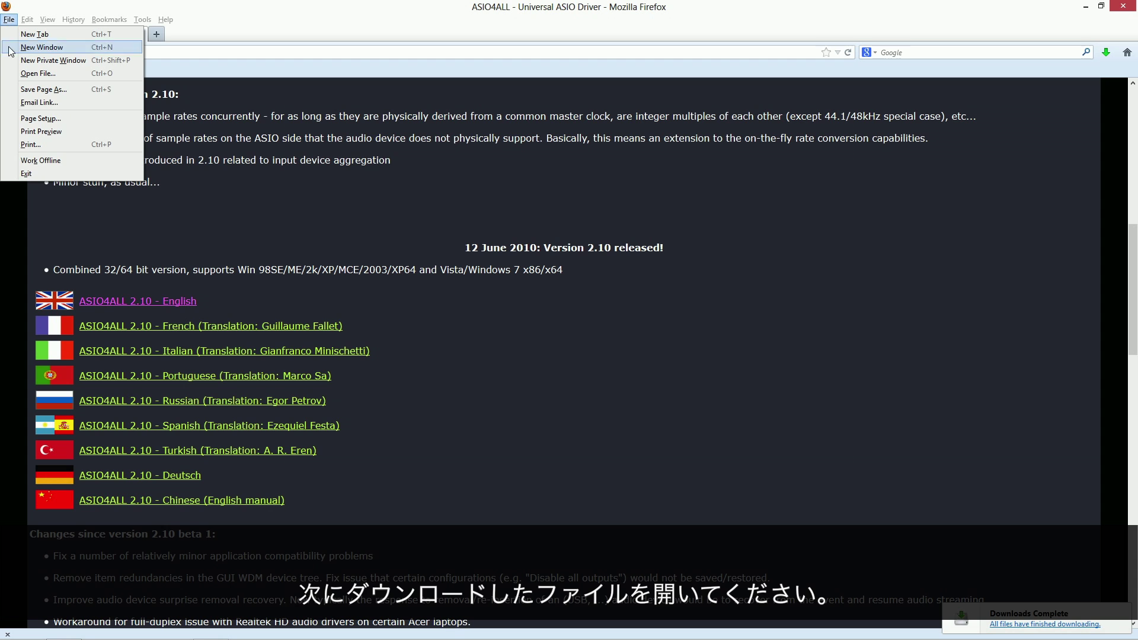
- Quit Firefox and run the ASIO4ALL installer from the desktop, allowing it to make changes
{"action": "left_click", "coordinate": [31, 172]}
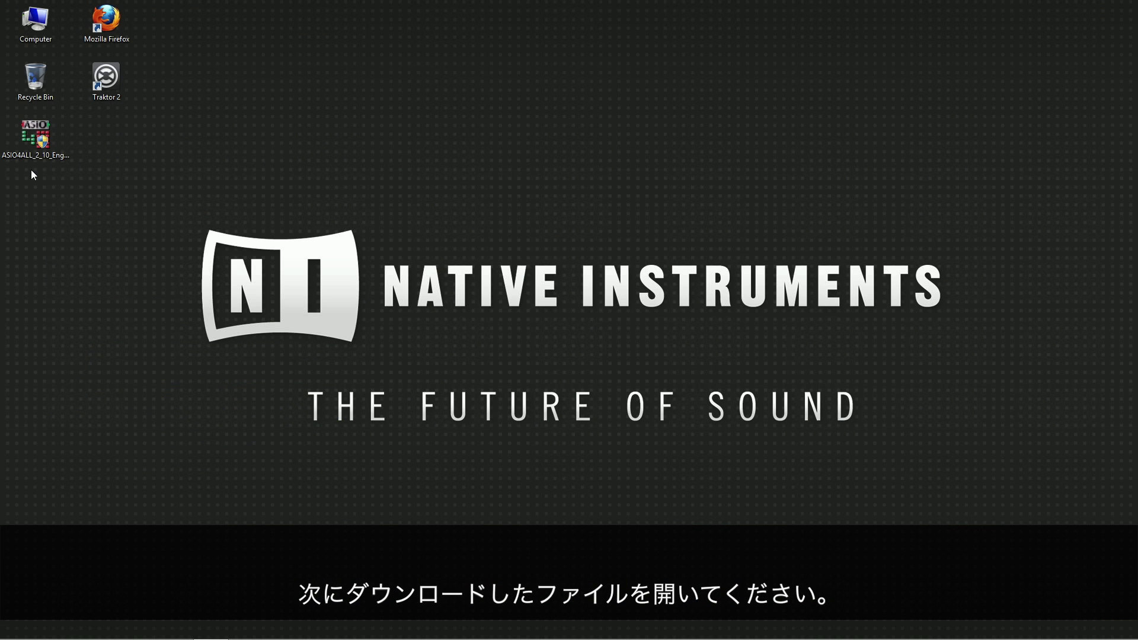
{"action": "double_click", "coordinate": [30, 137]}
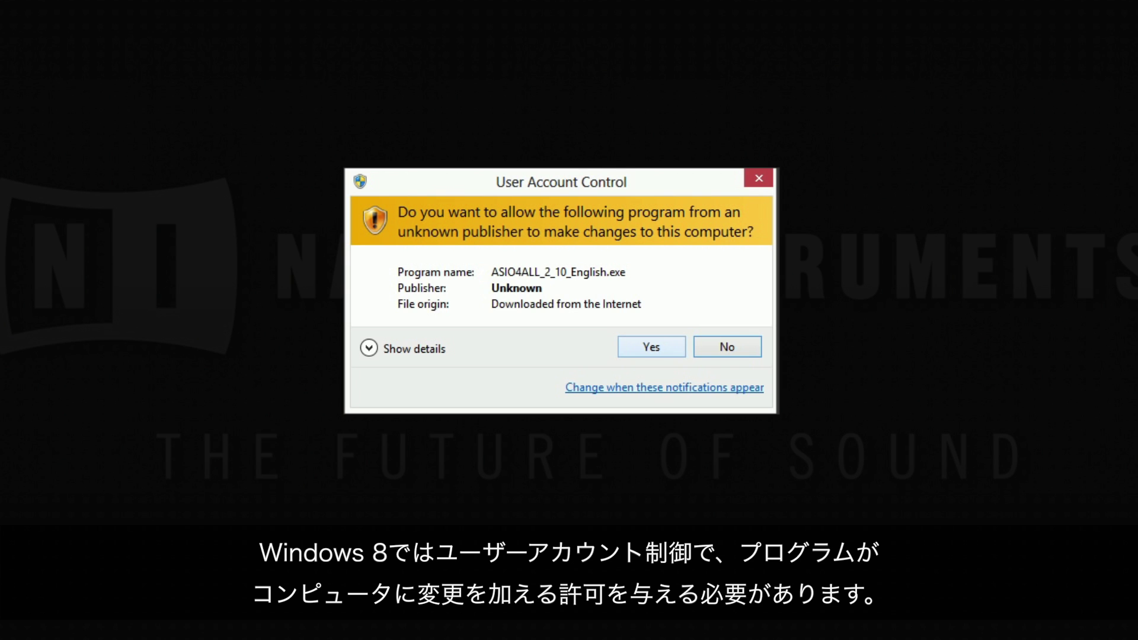
{"action": "left_click", "coordinate": [655, 350]}
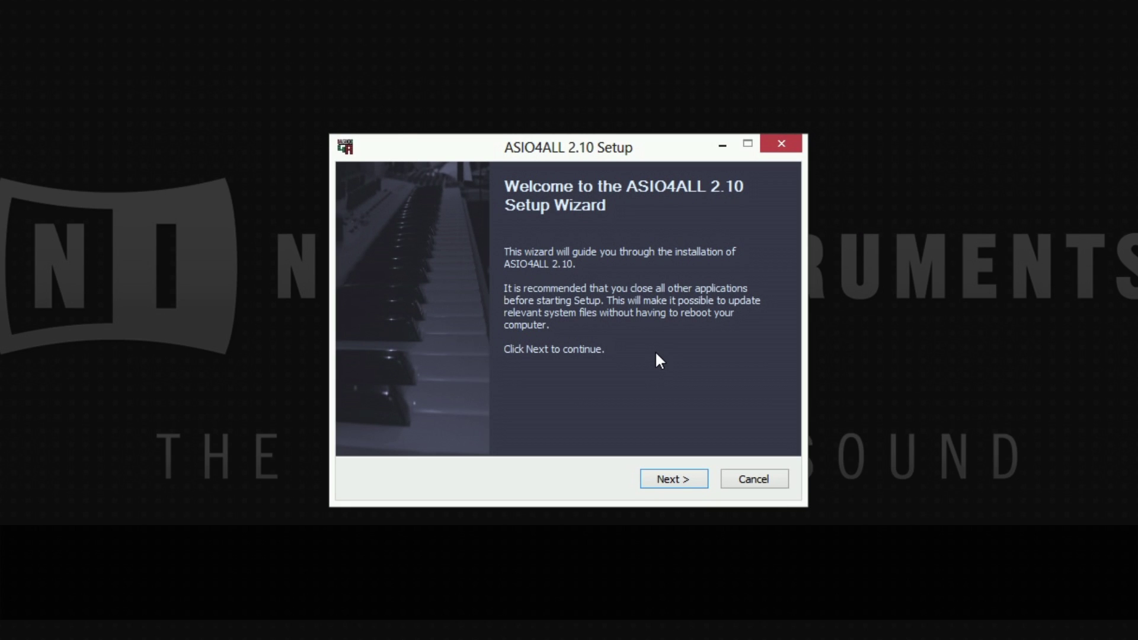
- Move past the welcome page and accept the licence agreement terms
{"action": "left_click", "coordinate": [675, 478]}
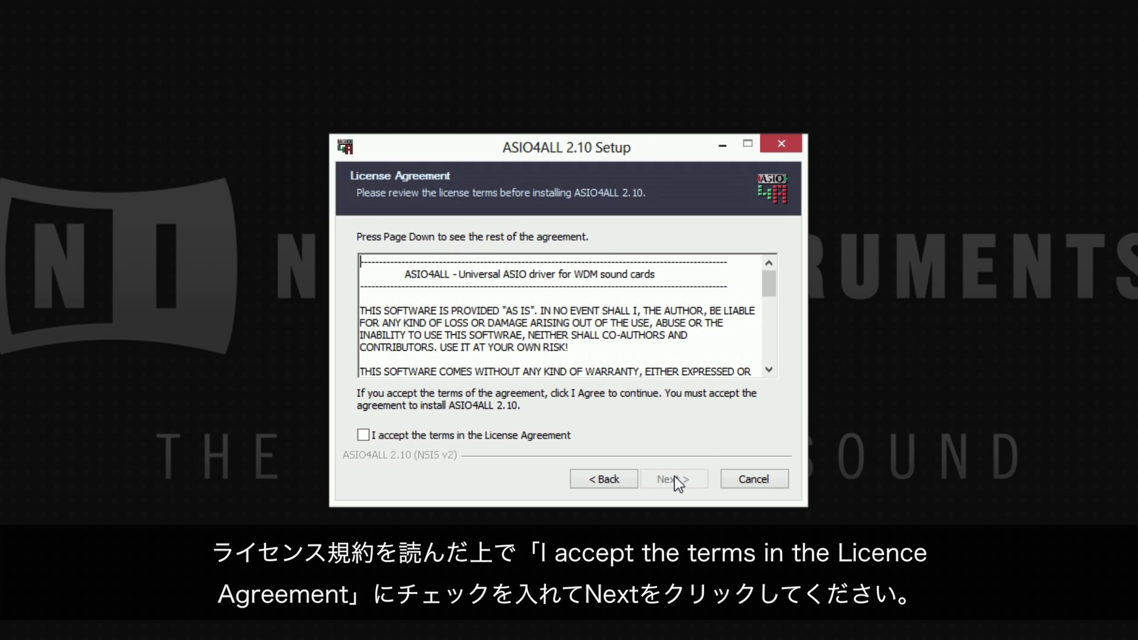
{"action": "left_click_drag", "start_coordinate": [766, 286], "coordinate": [753, 350]}
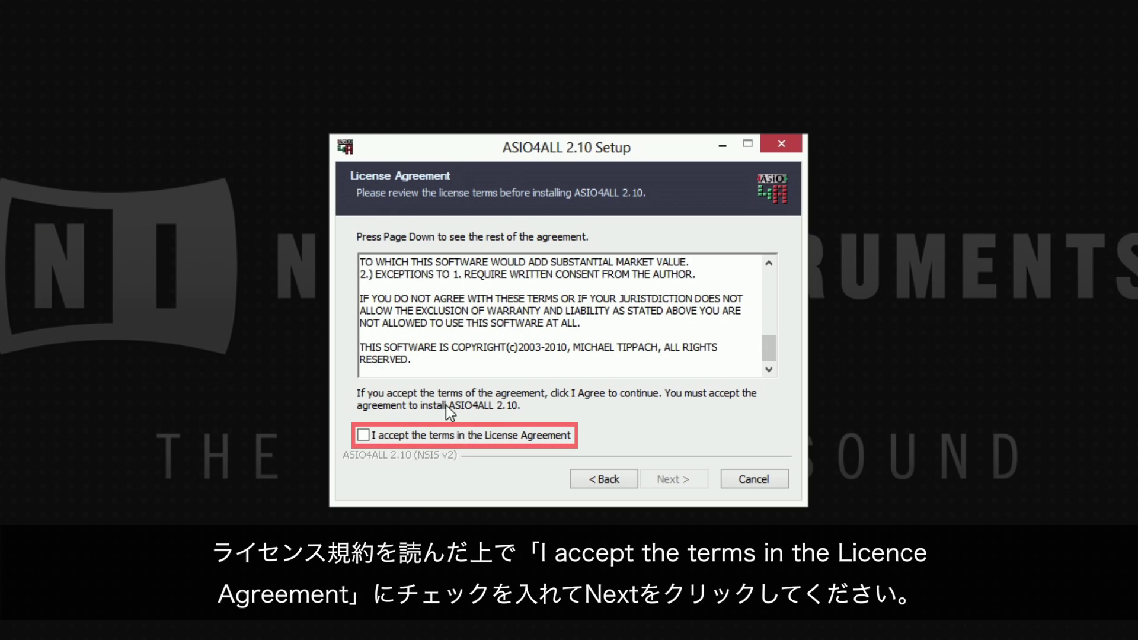
{"action": "left_click", "coordinate": [363, 436]}
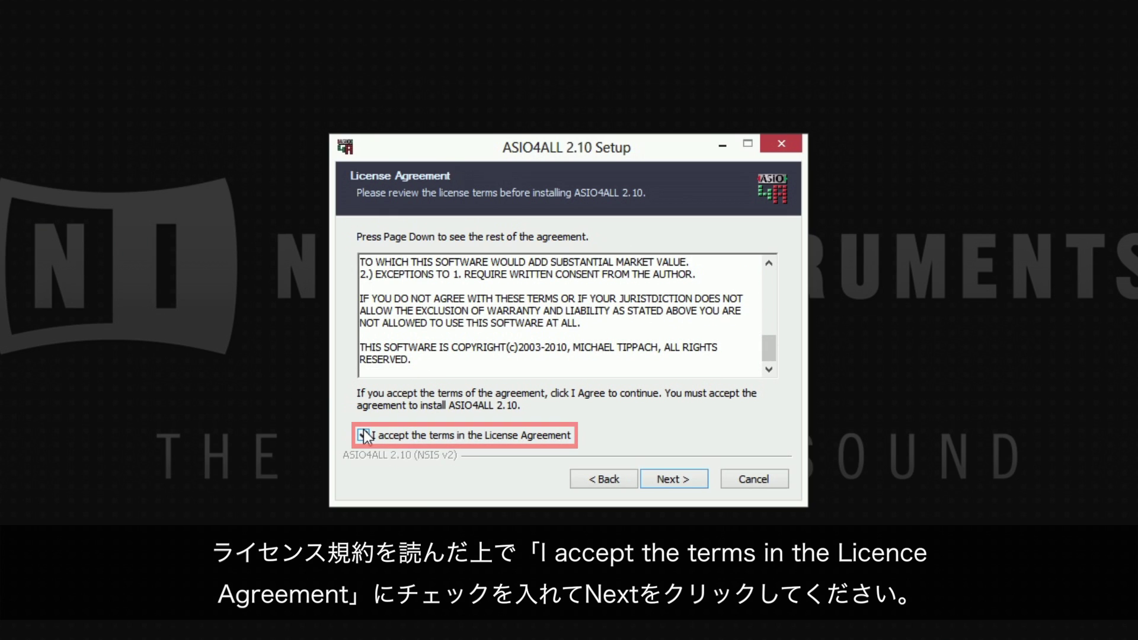
- Install ASIO4ALL 2.10 with default components into C:\Program Files (x86)\ASIO4ALL v2
{"action": "left_click", "coordinate": [667, 480]}
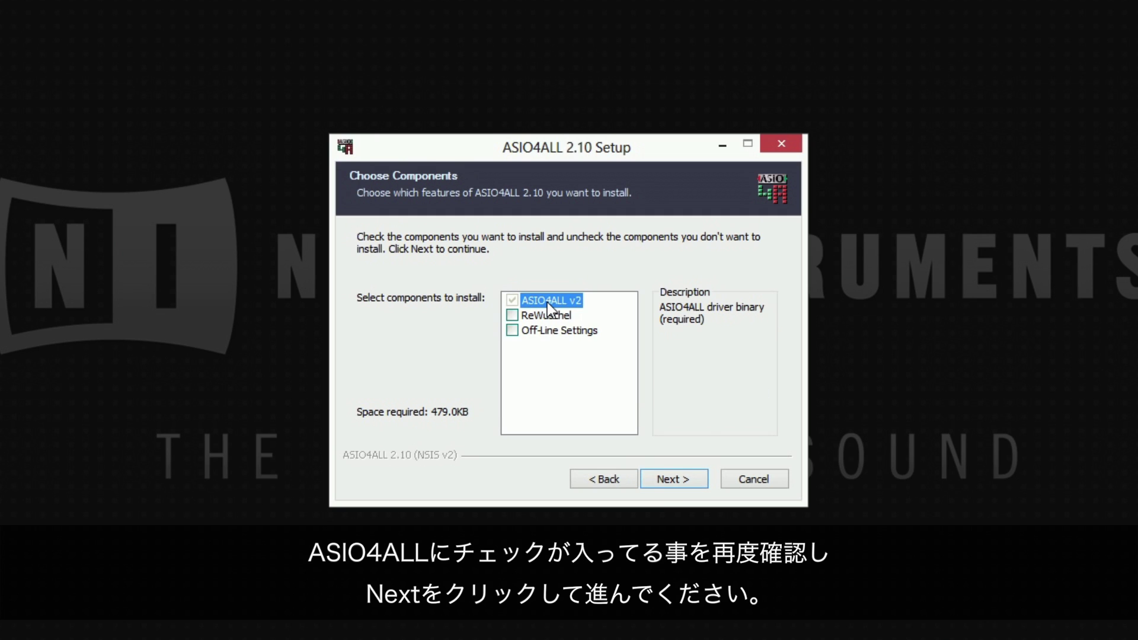
{"action": "left_click", "coordinate": [646, 478]}
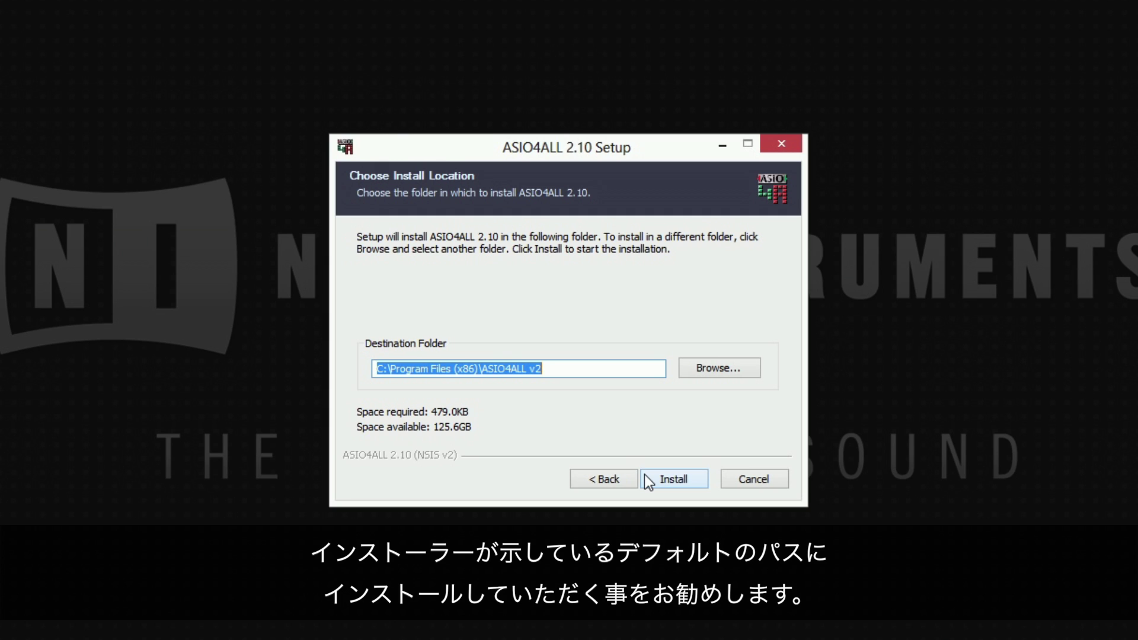
{"action": "left_click", "coordinate": [629, 369]}
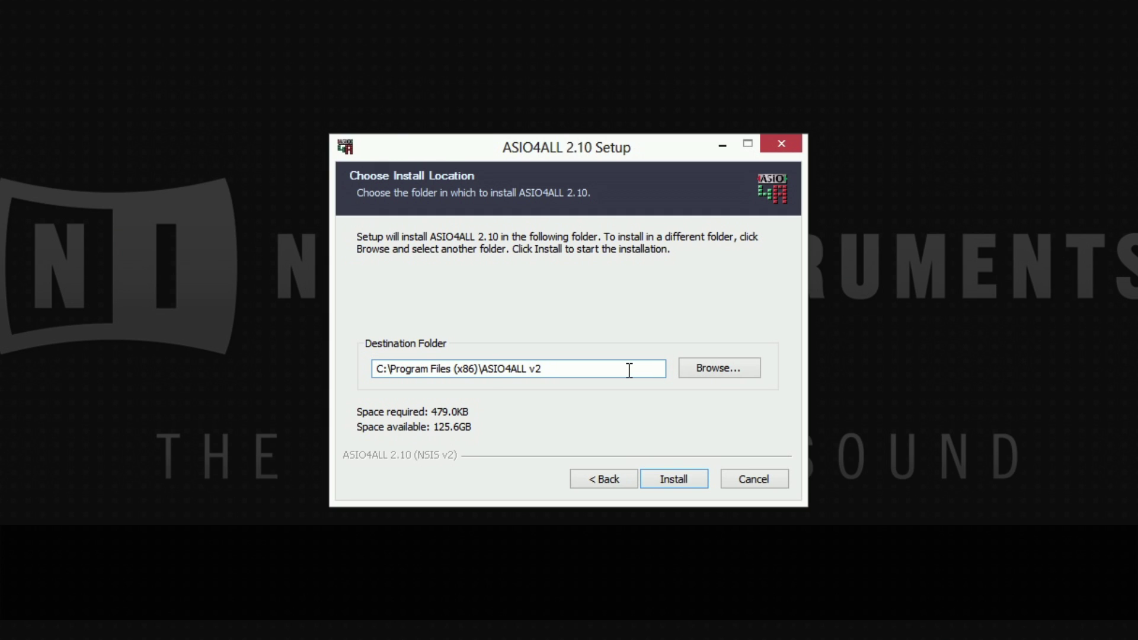
{"action": "left_click", "coordinate": [650, 483]}
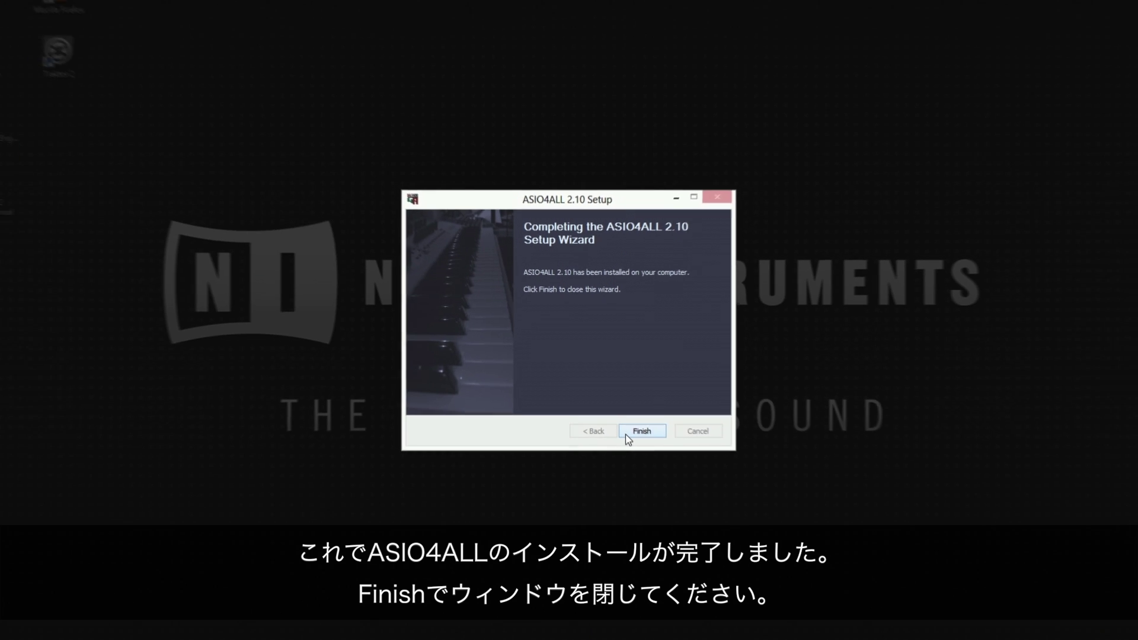
- Finish and close the ASIO4ALL setup wizard
{"action": "left_click", "coordinate": [620, 423]}
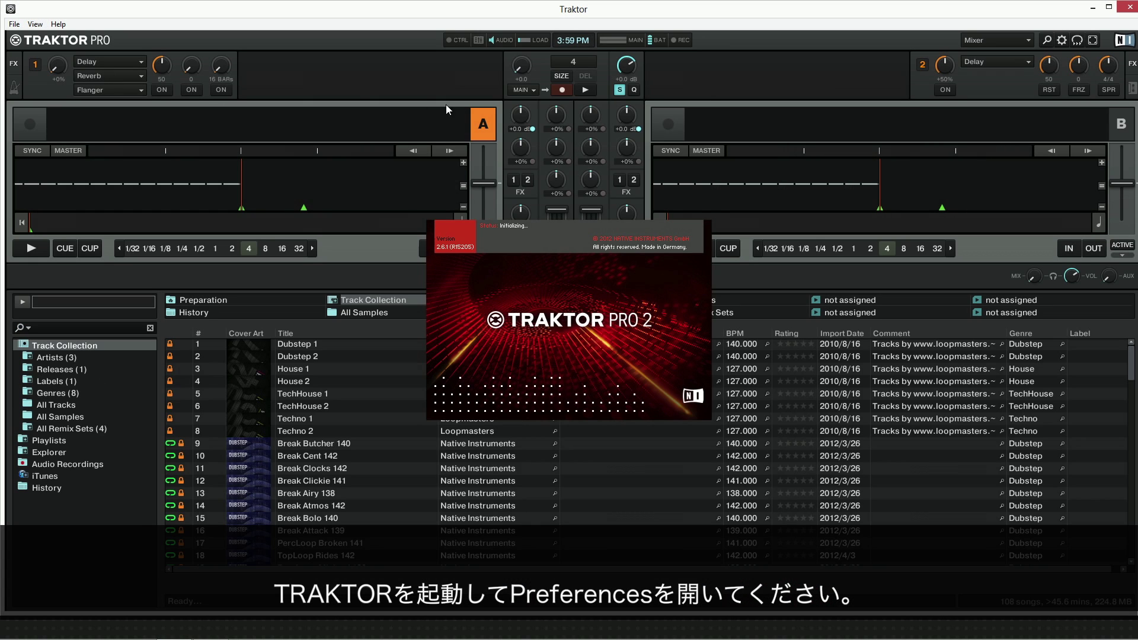
- Choose ASIO4ALL v2 (ASIO) as the Audio Device in Preferences > Audio Setup
{"action": "left_click", "coordinate": [1063, 41]}
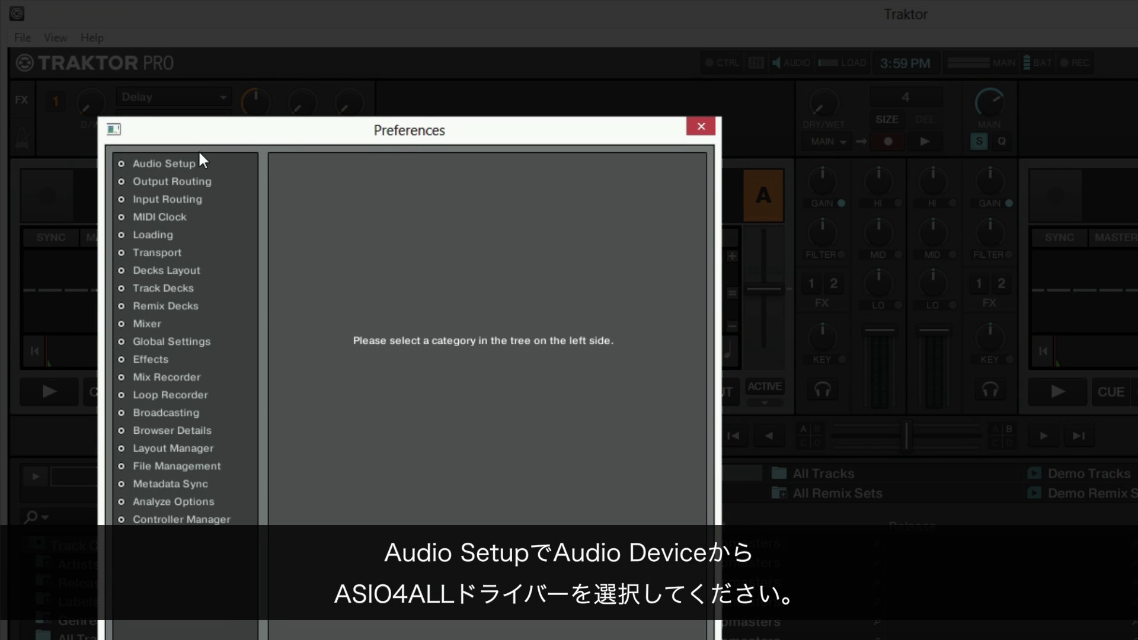
{"action": "left_click", "coordinate": [186, 162]}
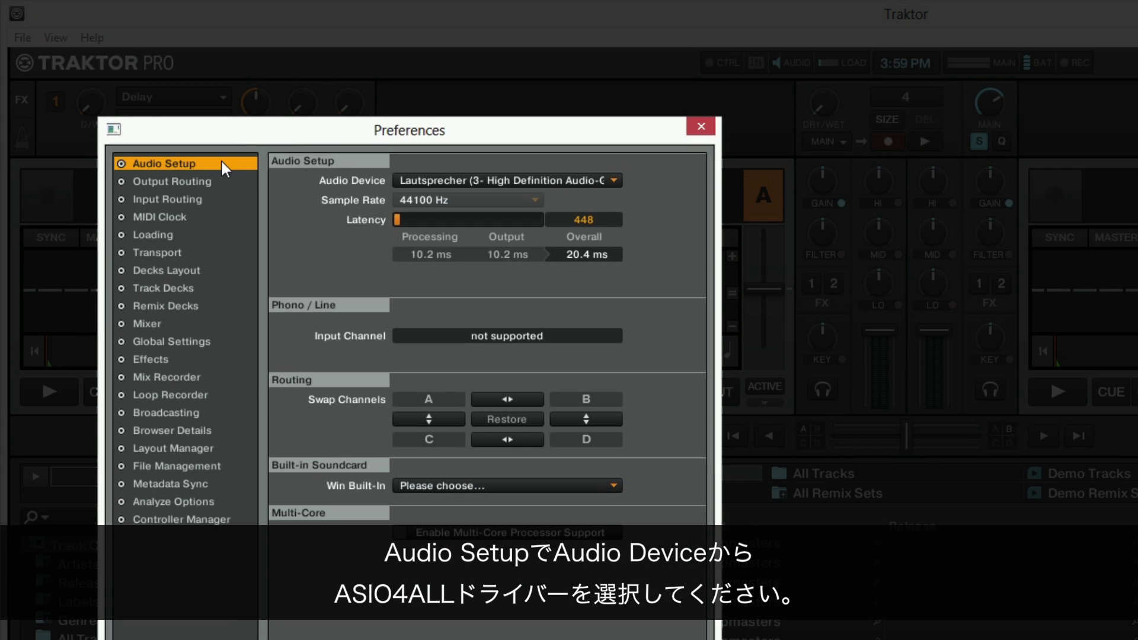
{"action": "left_click", "coordinate": [615, 179]}
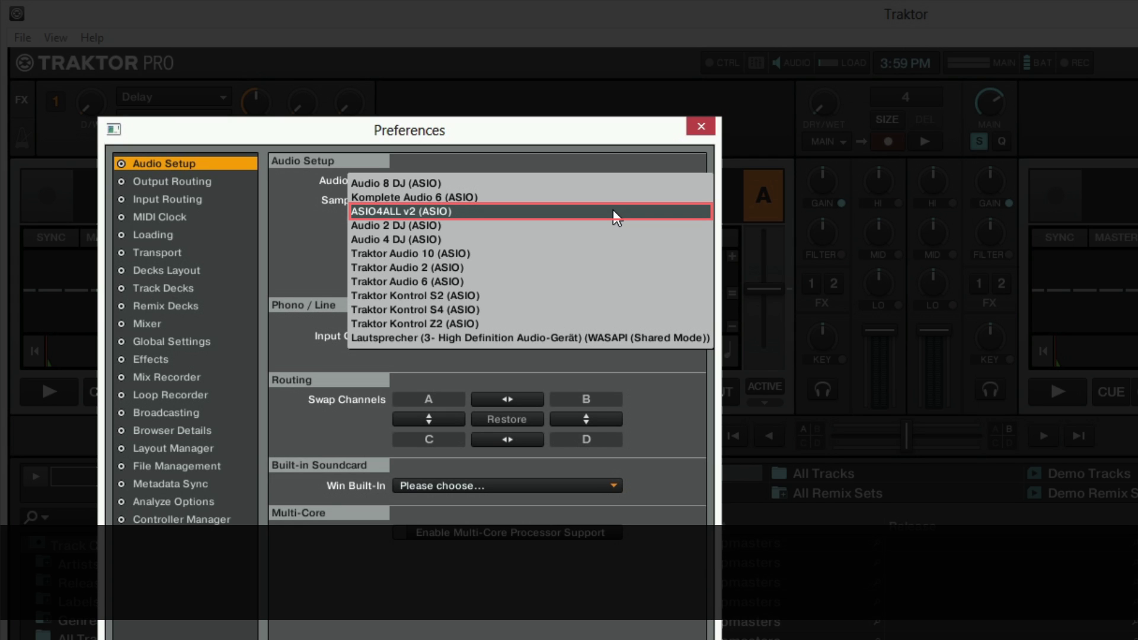
{"action": "left_click", "coordinate": [615, 212]}
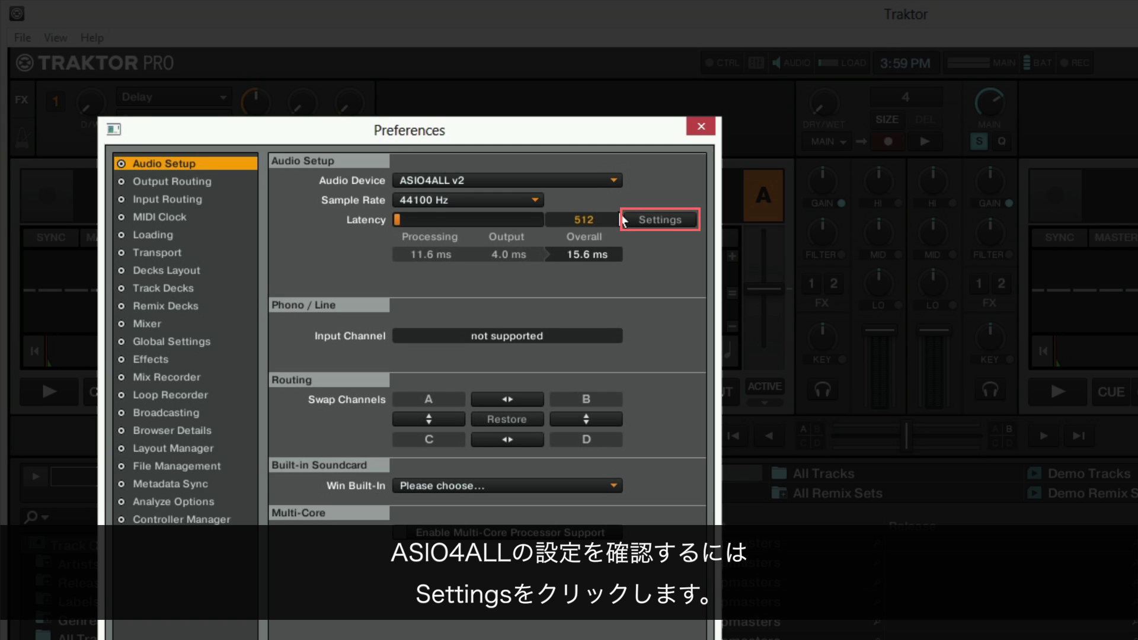
- Open the ASIO4ALL v2.10 settings to check High Definition Audio Device at 512 samples
{"action": "left_click", "coordinate": [651, 221]}
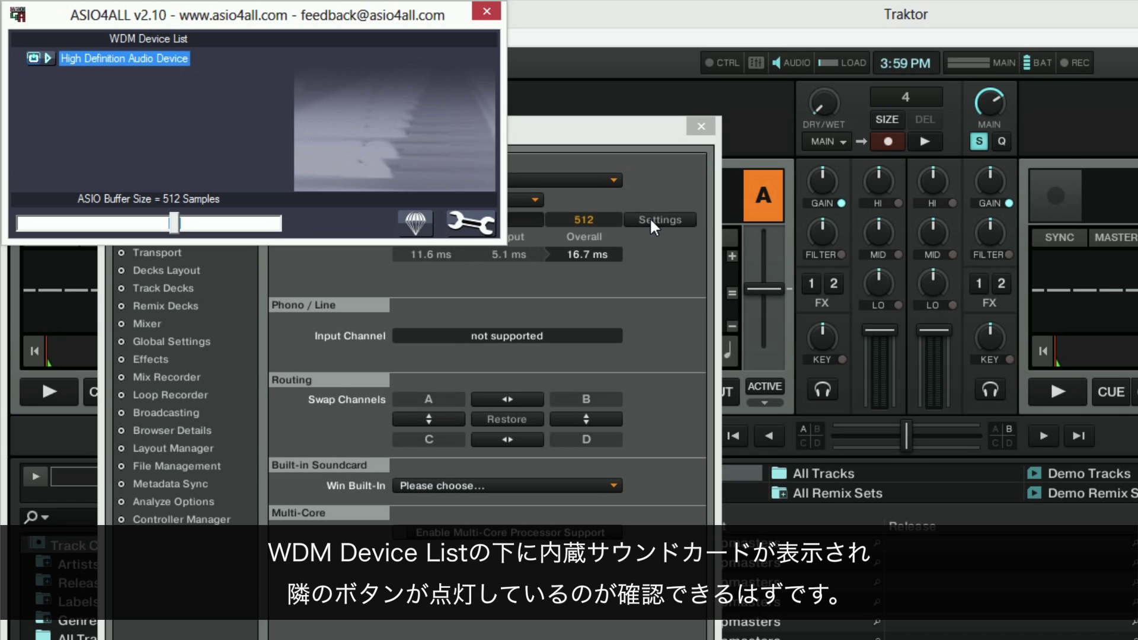
{"action": "mouse_move", "coordinate": [51, 58]}
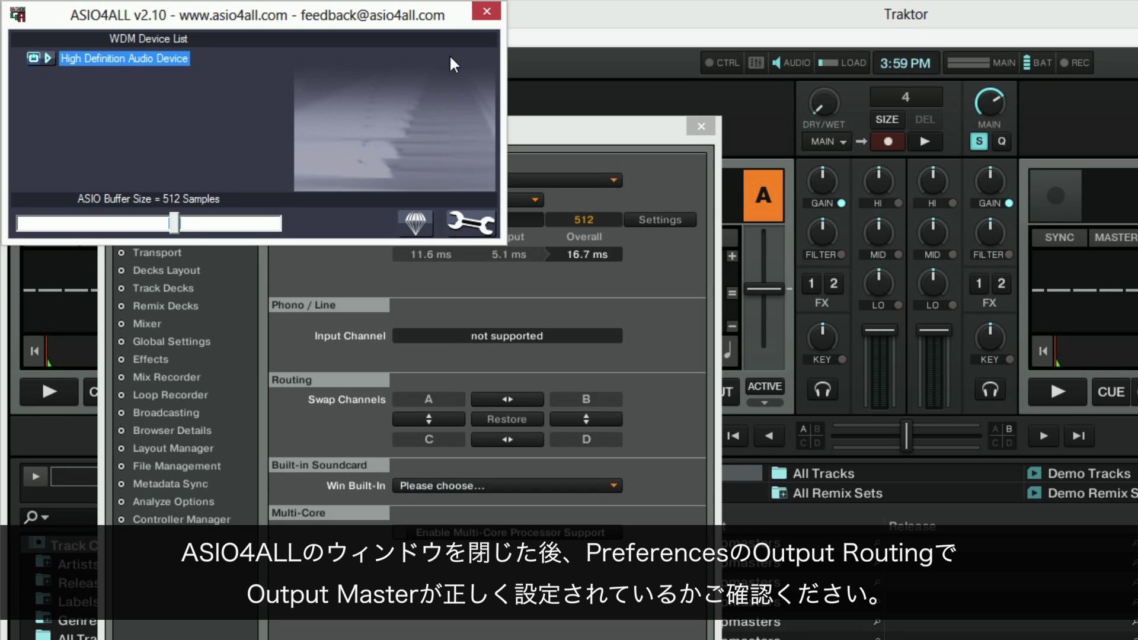
- In Output Routing, send Master L to HD Audio-Lautsprecher 1 and Master R to Lautsprecher 2
{"action": "left_click", "coordinate": [491, 12]}
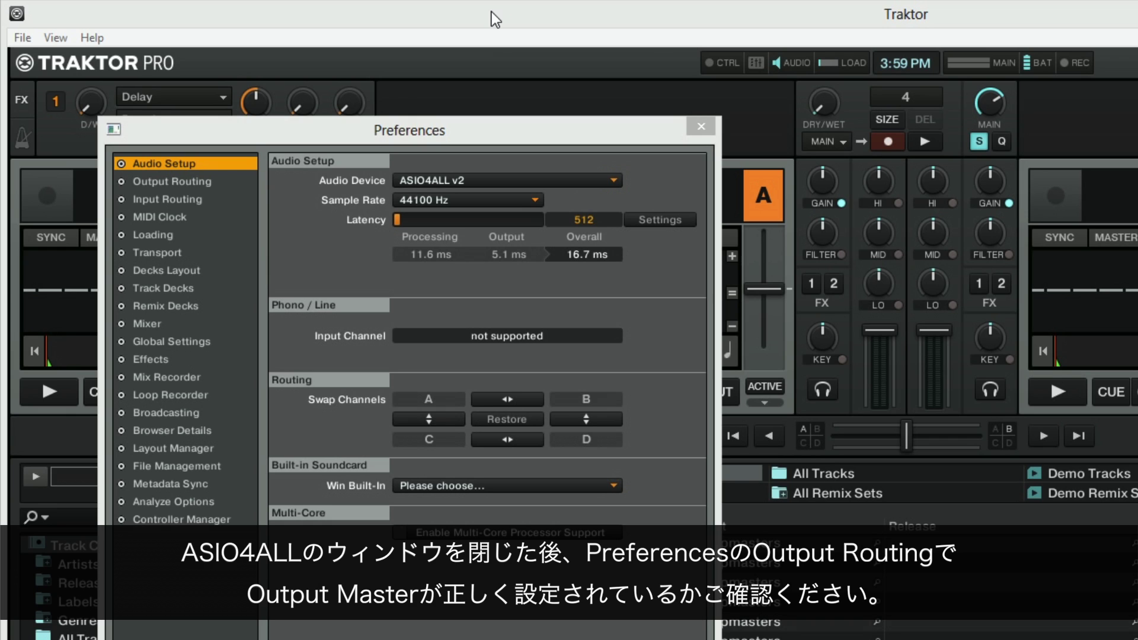
{"action": "left_click", "coordinate": [190, 177]}
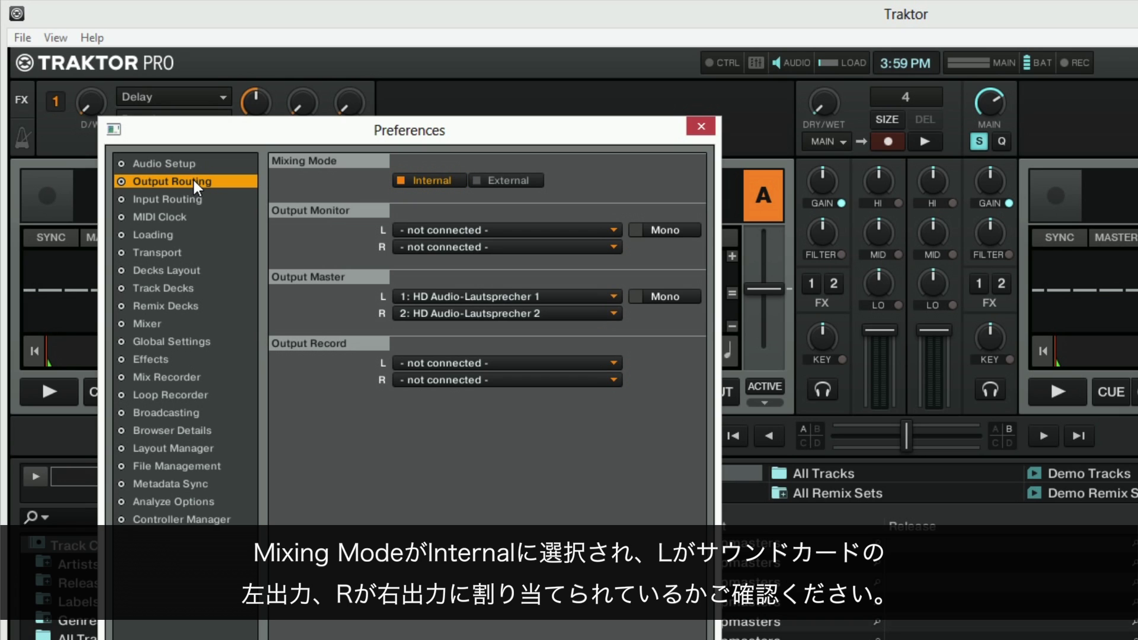
{"action": "left_click", "coordinate": [600, 295]}
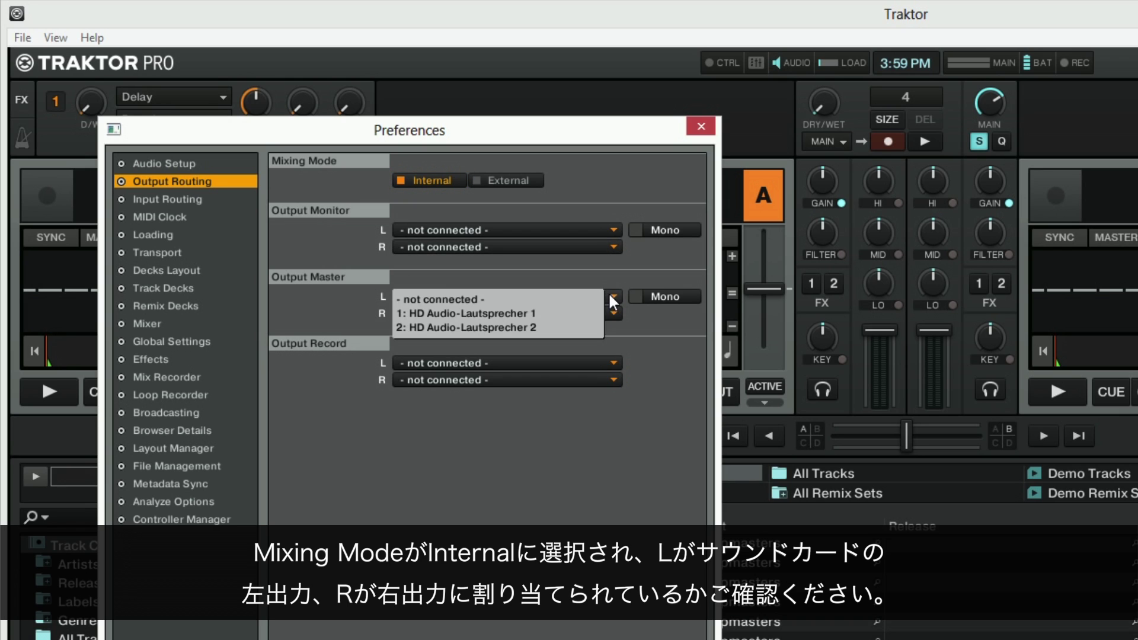
{"action": "left_click", "coordinate": [574, 311]}
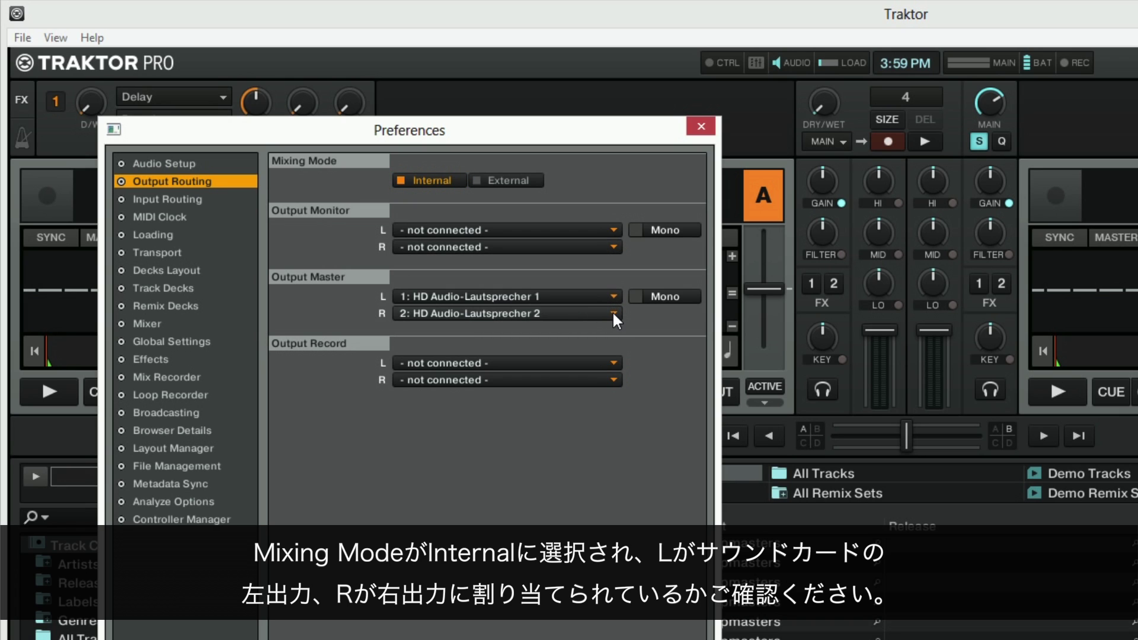
{"action": "left_click", "coordinate": [613, 312]}
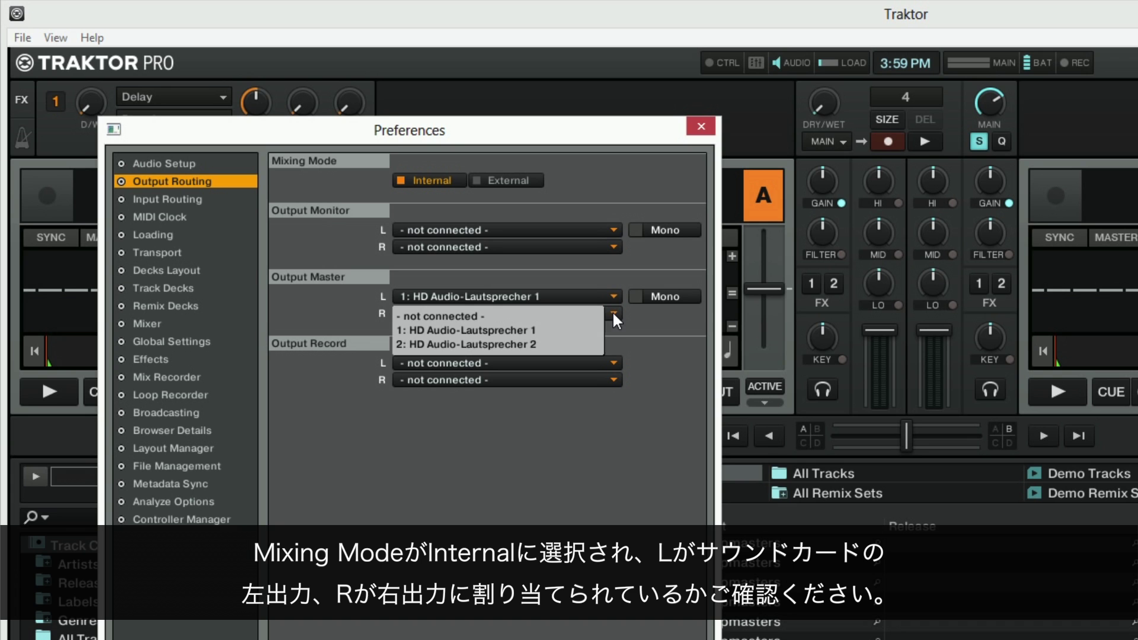
{"action": "left_click", "coordinate": [585, 343]}
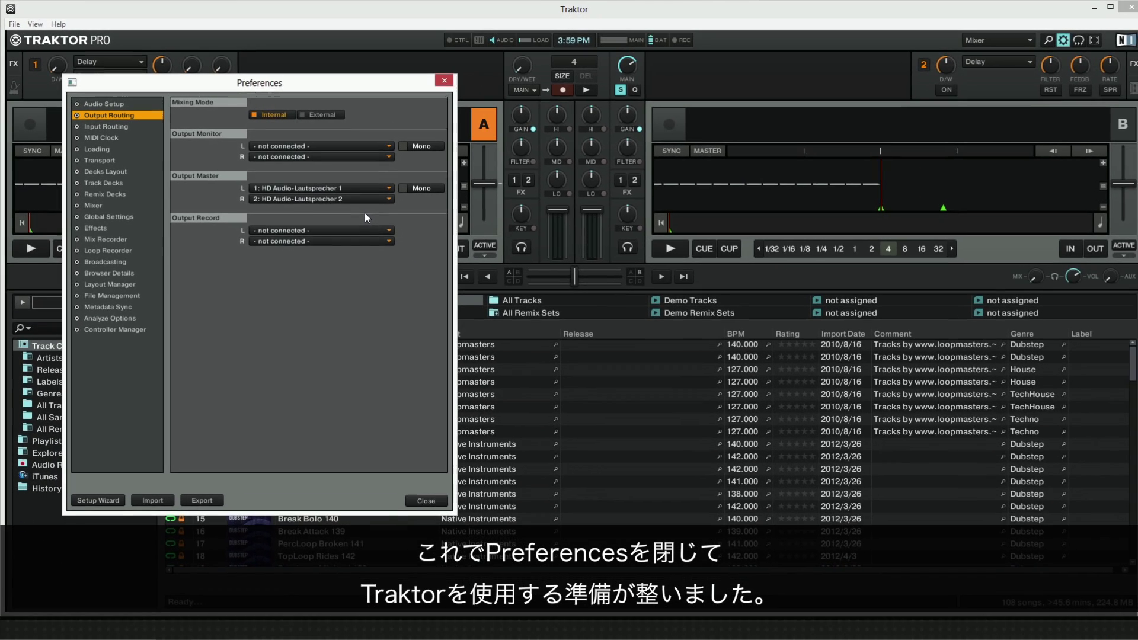
- Close Preferences, load Techno 1 onto deck A and start playing it
{"action": "left_click", "coordinate": [434, 502]}
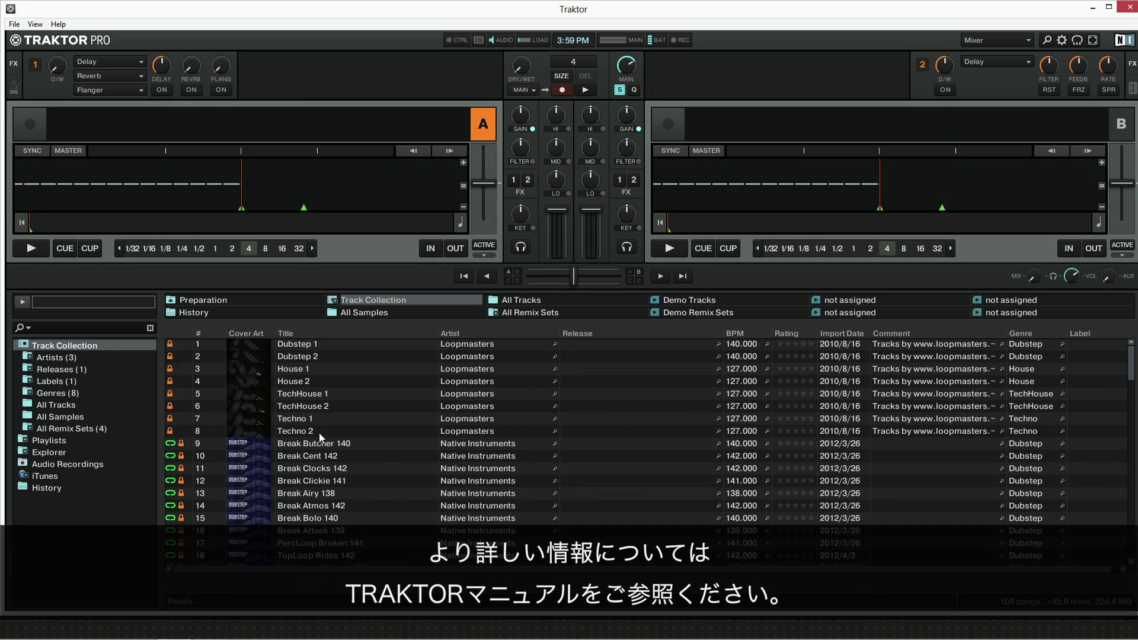
{"action": "left_click_drag", "start_coordinate": [297, 419], "coordinate": [200, 162]}
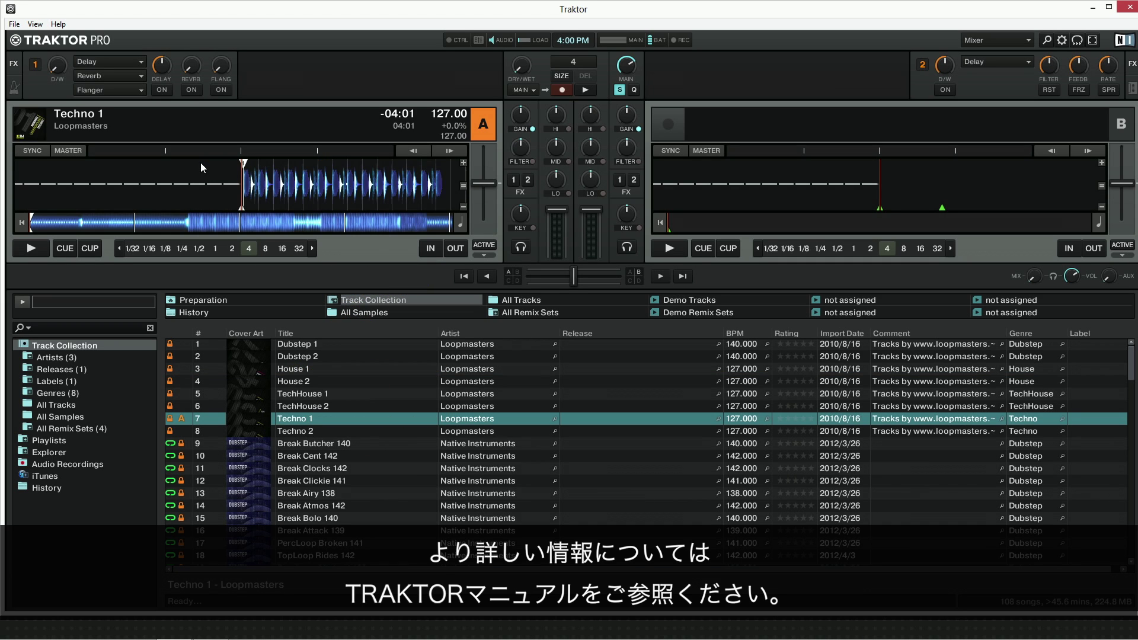
{"action": "left_click", "coordinate": [23, 249]}
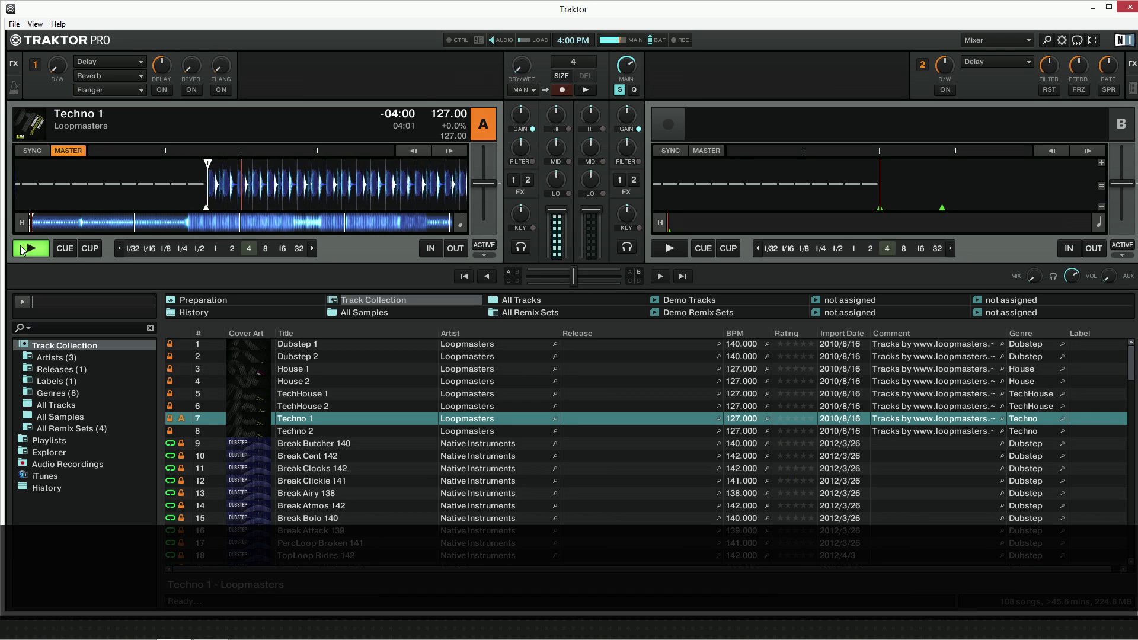